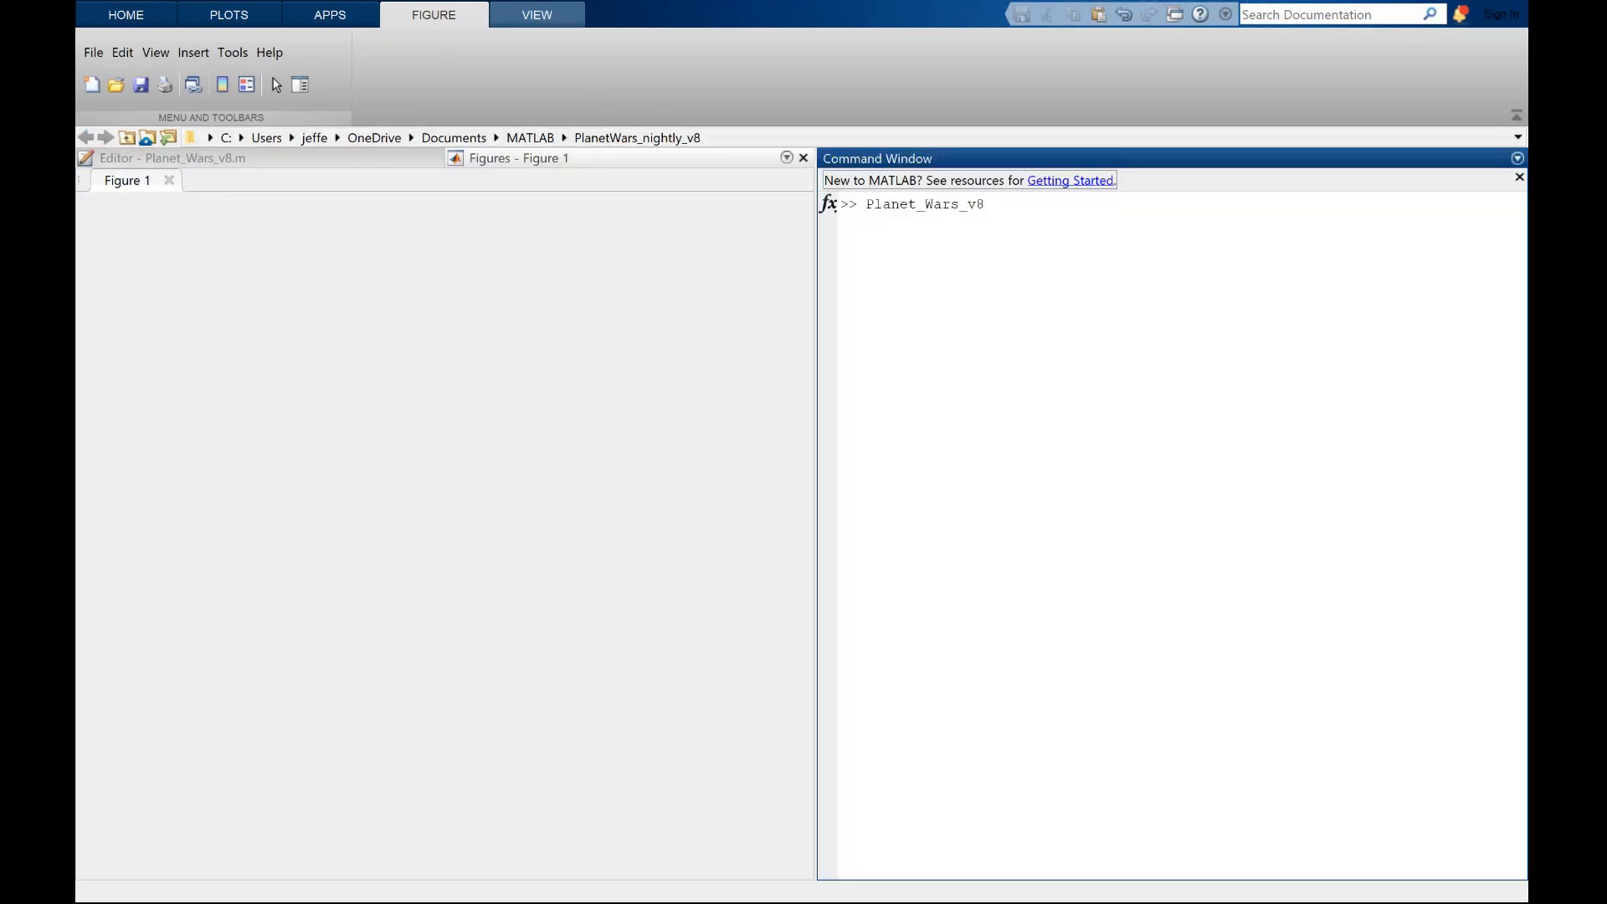
Step: Run Planet_Wars_v8 and register three players for the game
key("Return")
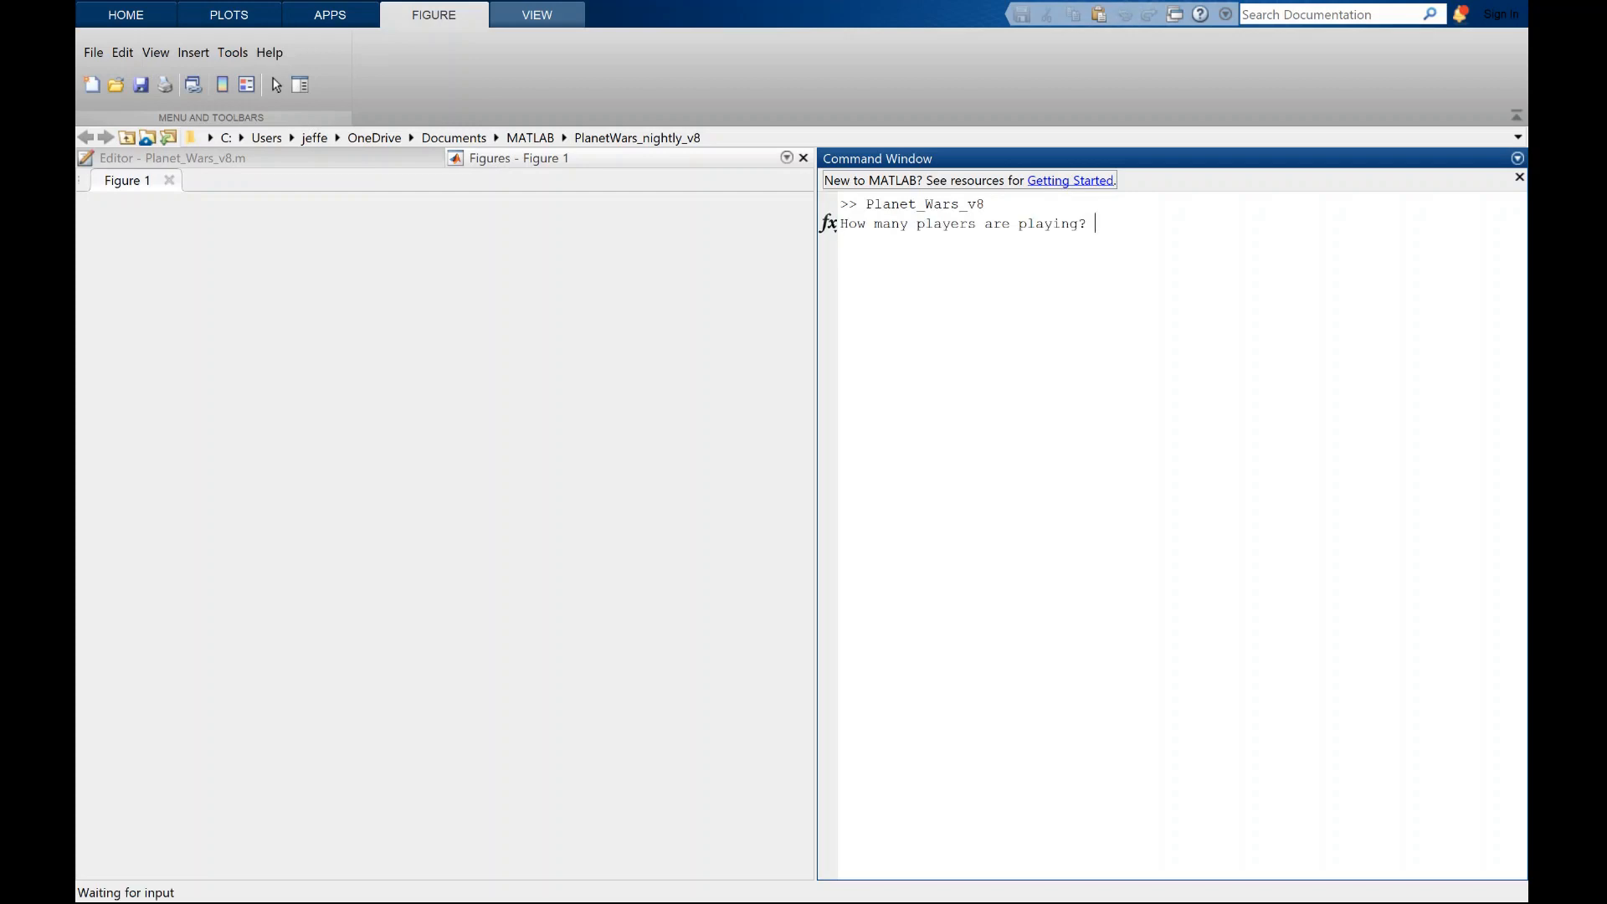
type("2")
key("Return")
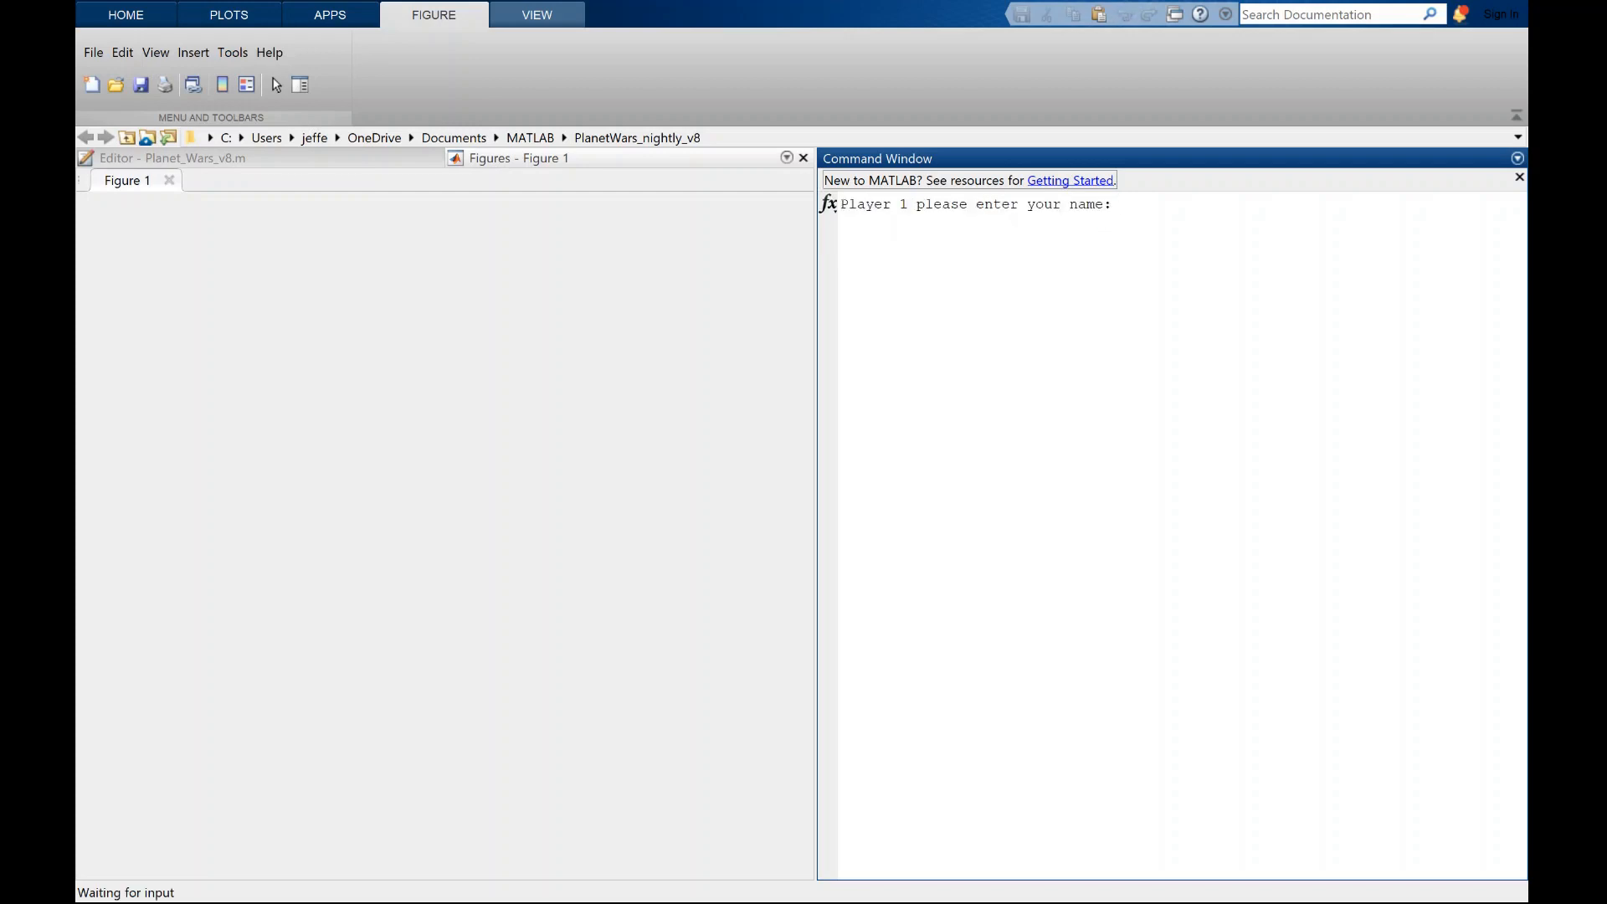
type("Jeff")
Step: Enter the three players' names with red, blue and green colour numbers, starting the game
key("Return")
type("3")
key("Return")
type("Bob")
key("Return")
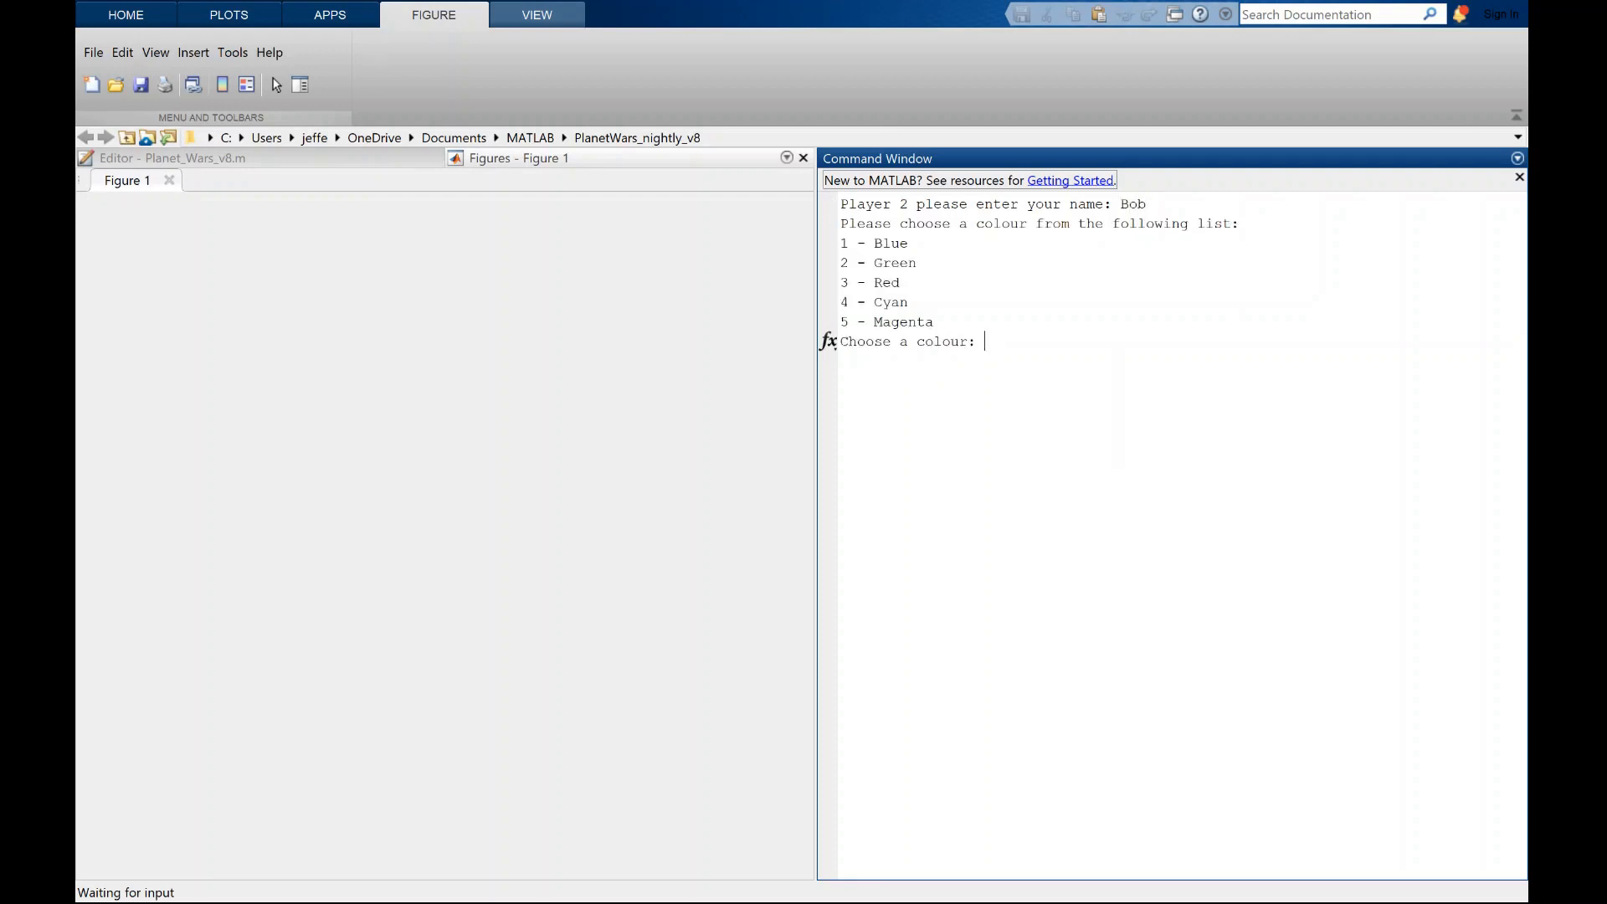
type("1")
key("Return")
type("Steve")
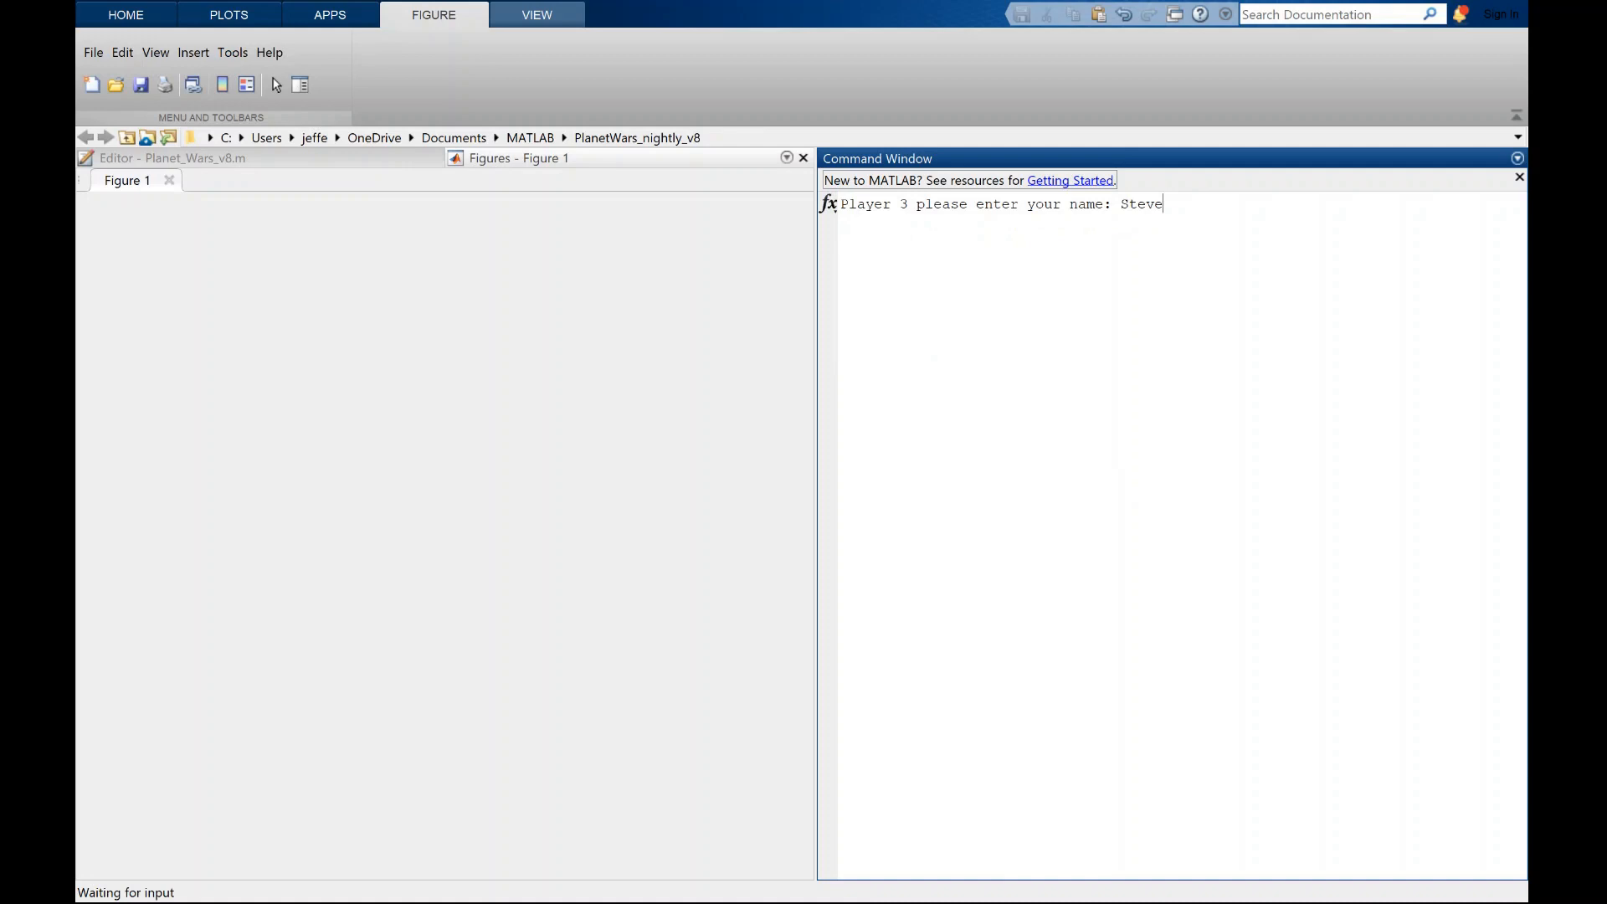
key("Return")
type("2")
key("Return")
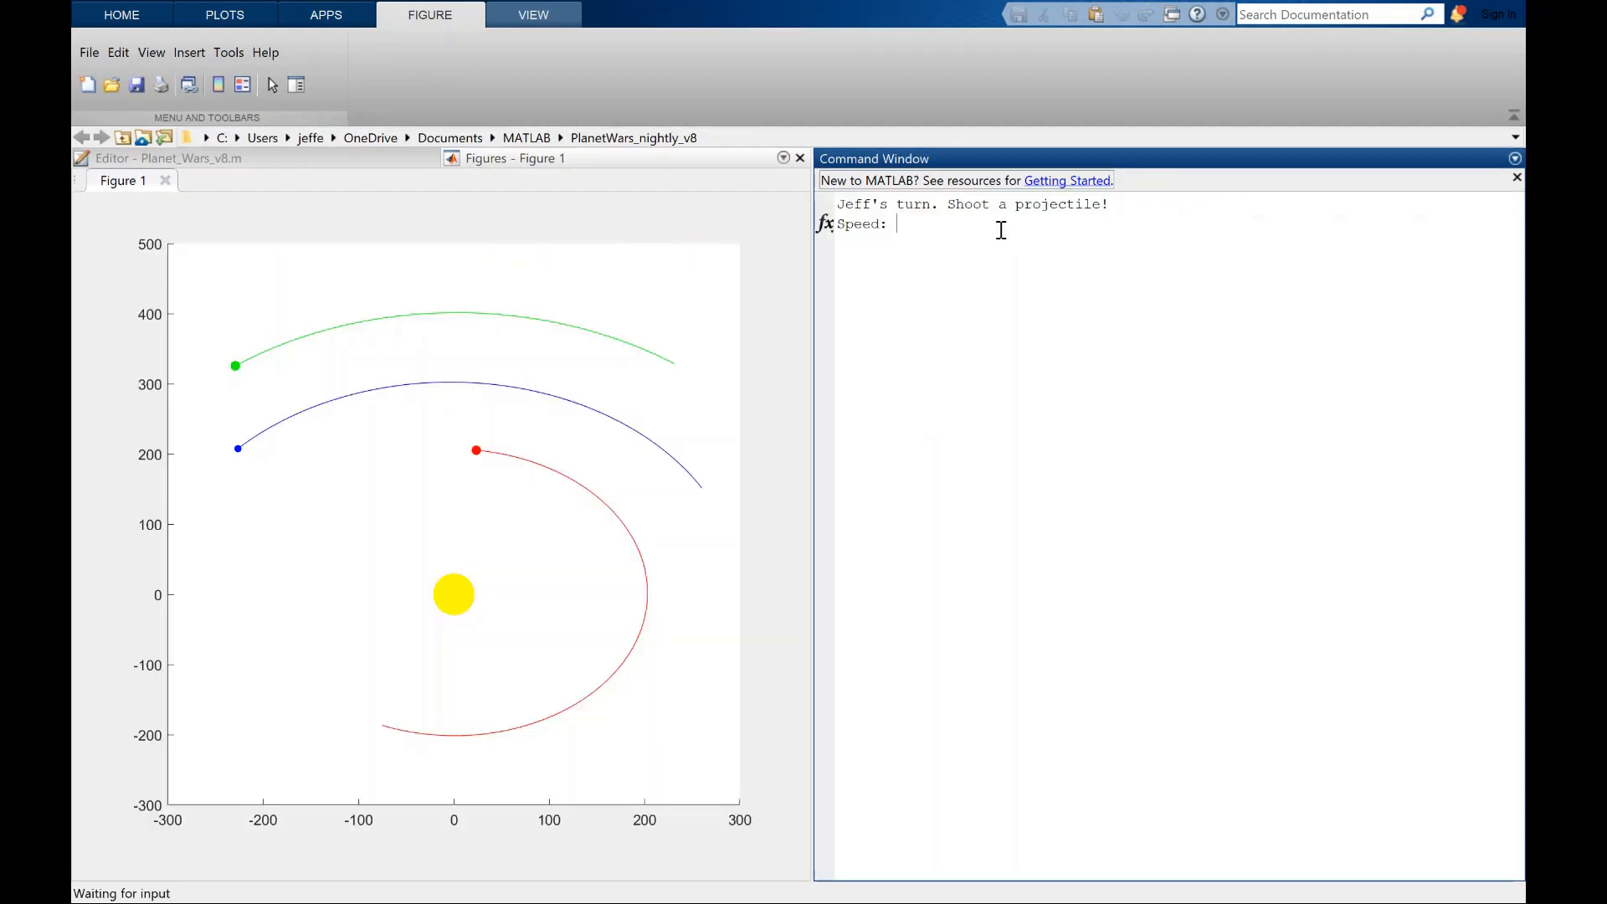
type("10")
Step: Fire three projectiles at speed 10 with angles 180, 100 and 270, redrawing trajectories
key("Return")
type("180")
key("Return")
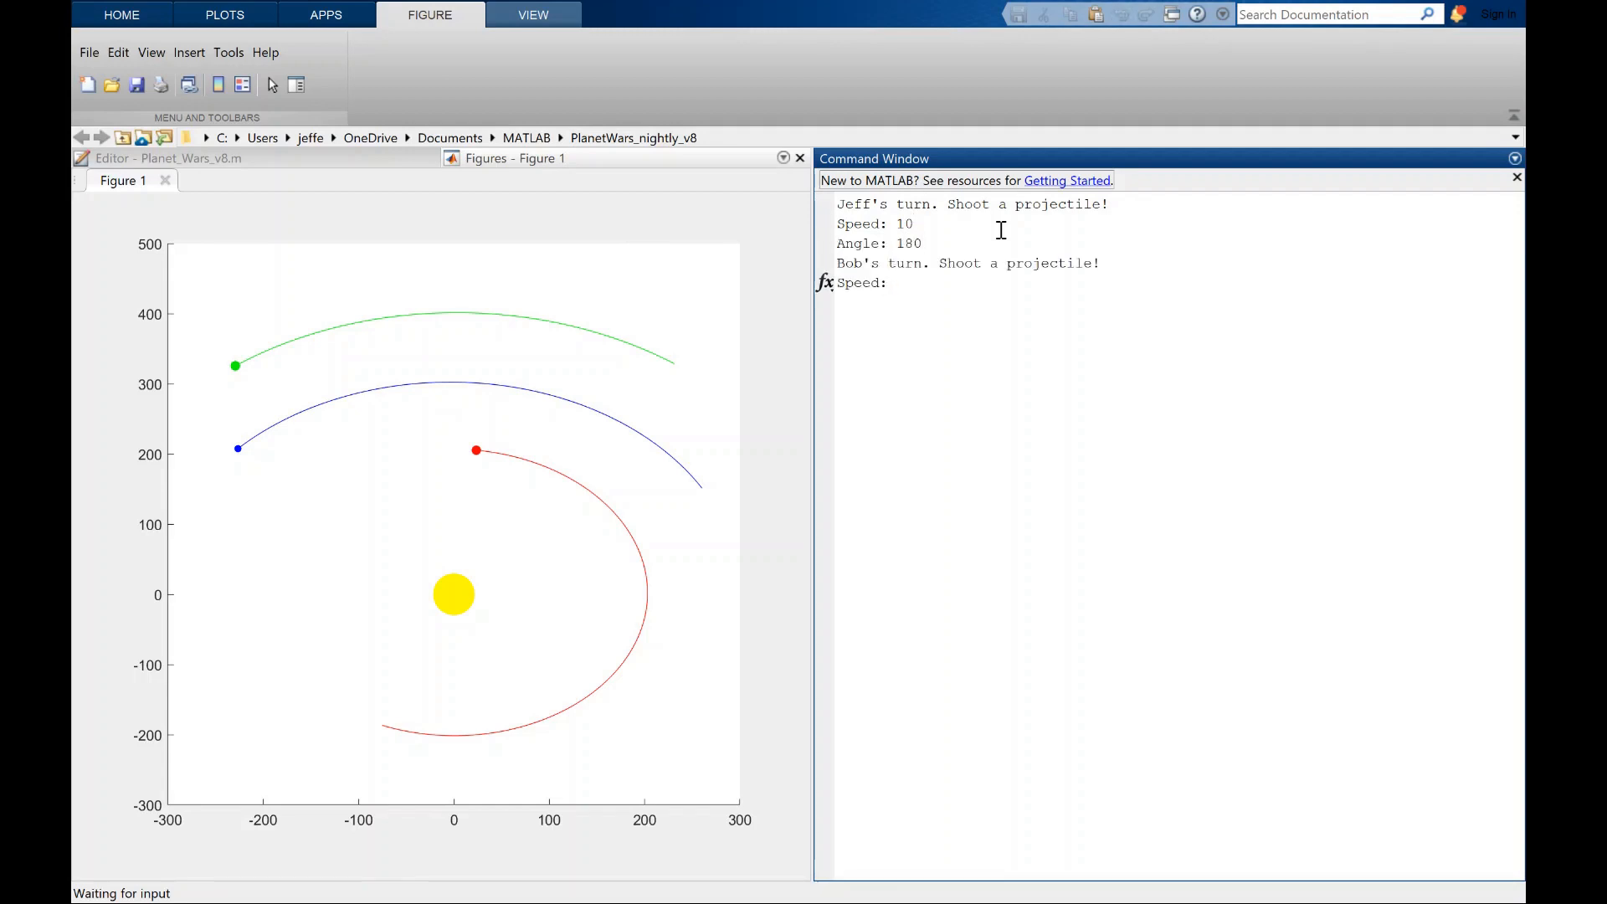
type("10")
key("Return")
type("100")
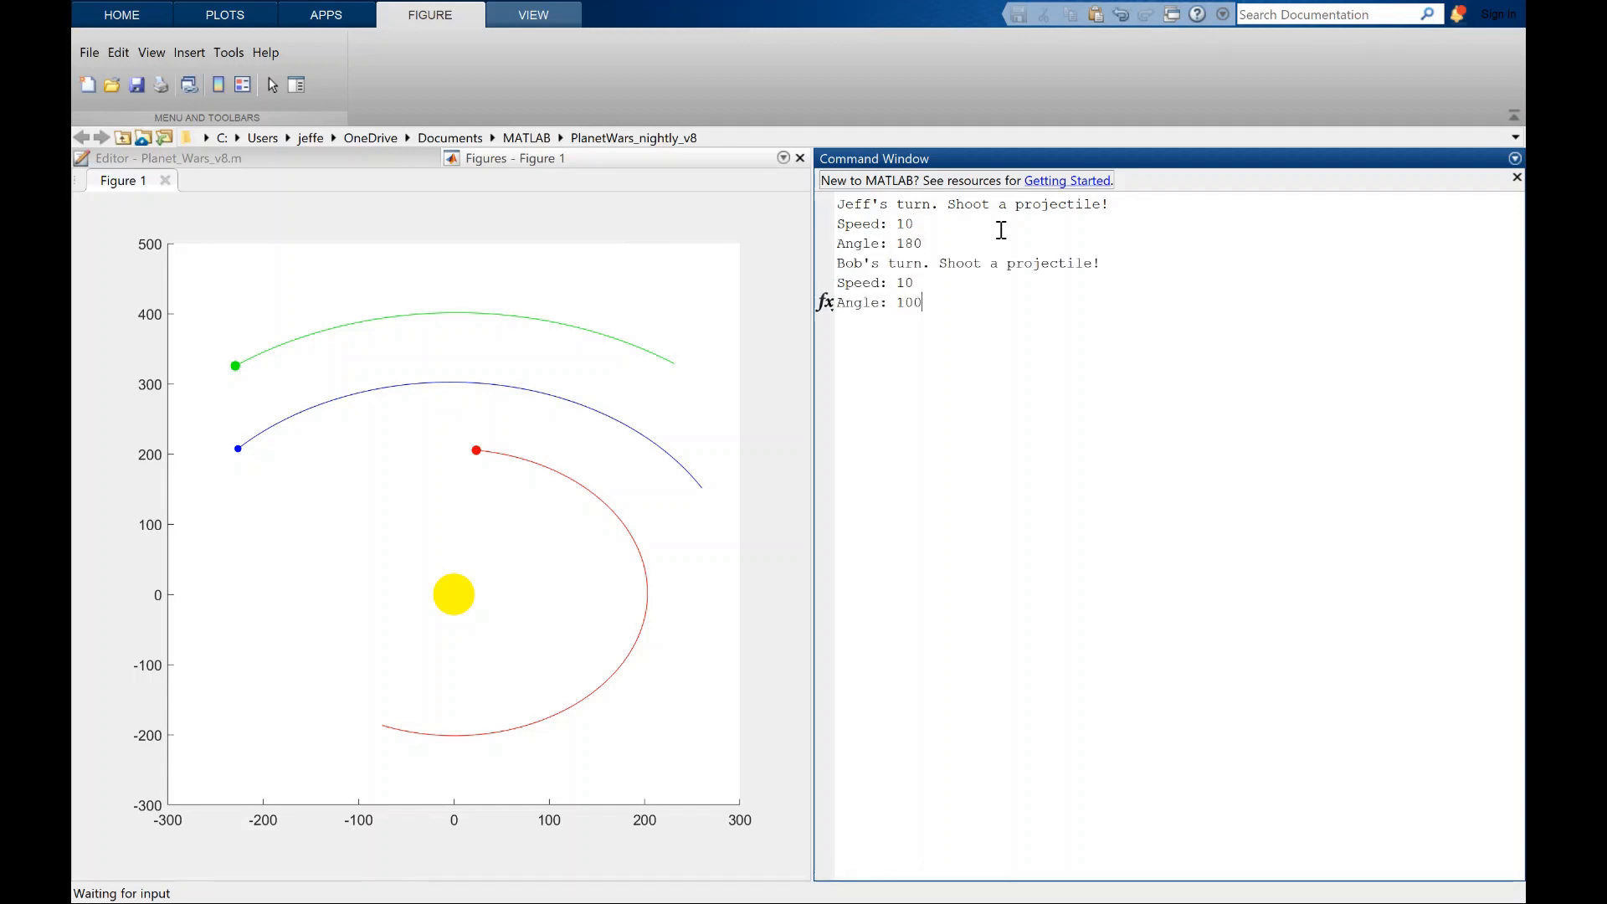
key("Return")
type("10")
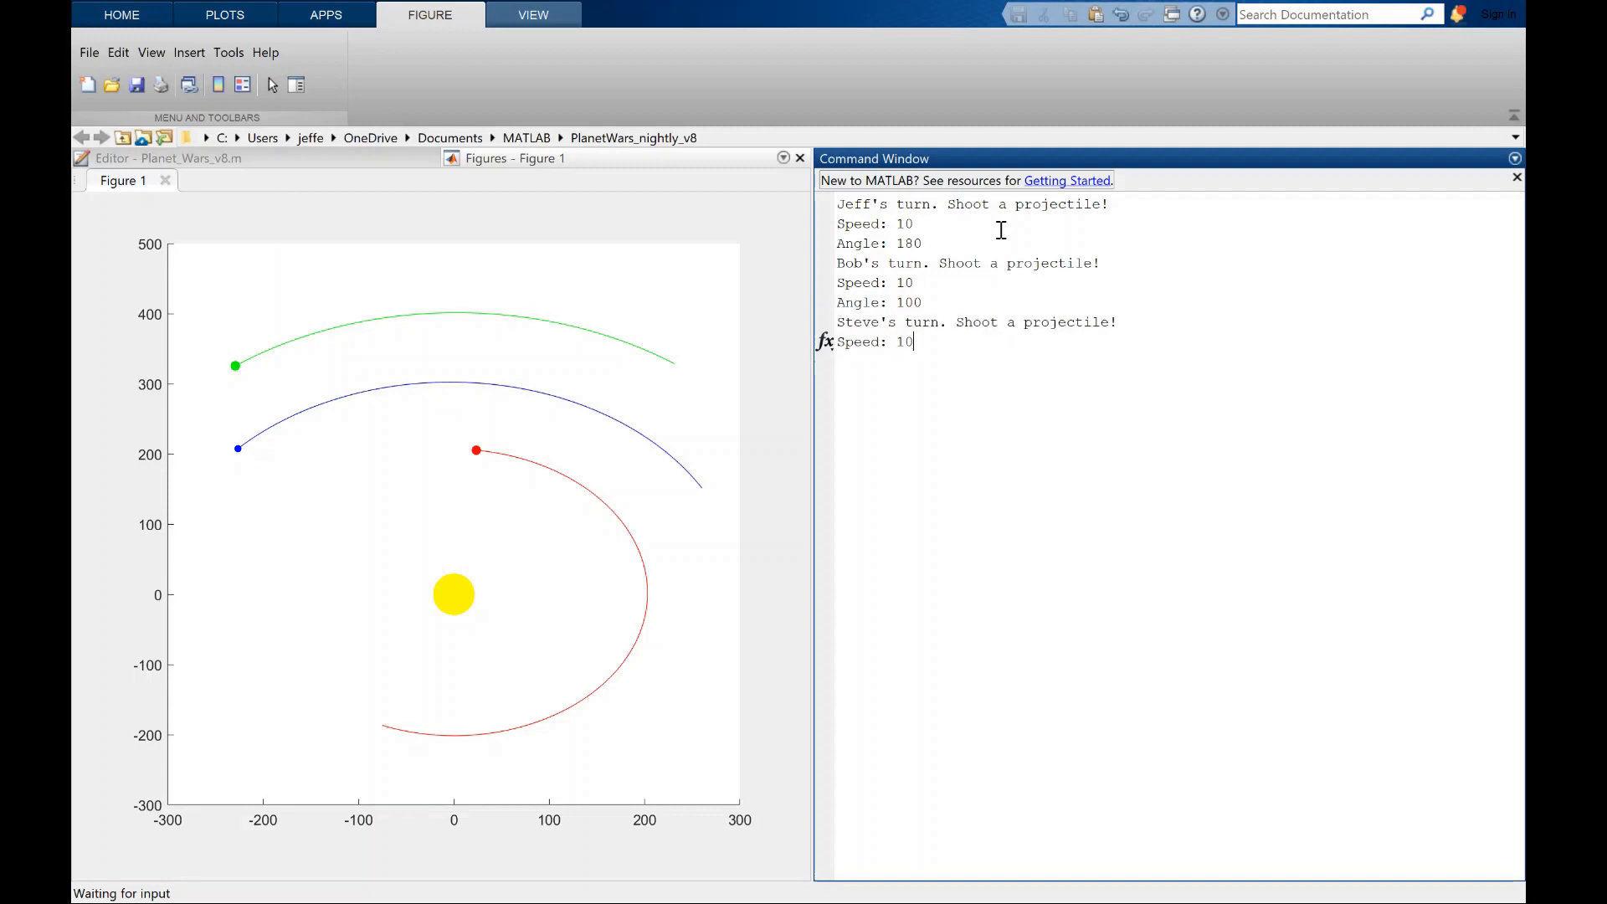
key("Return")
type("270")
key("Return")
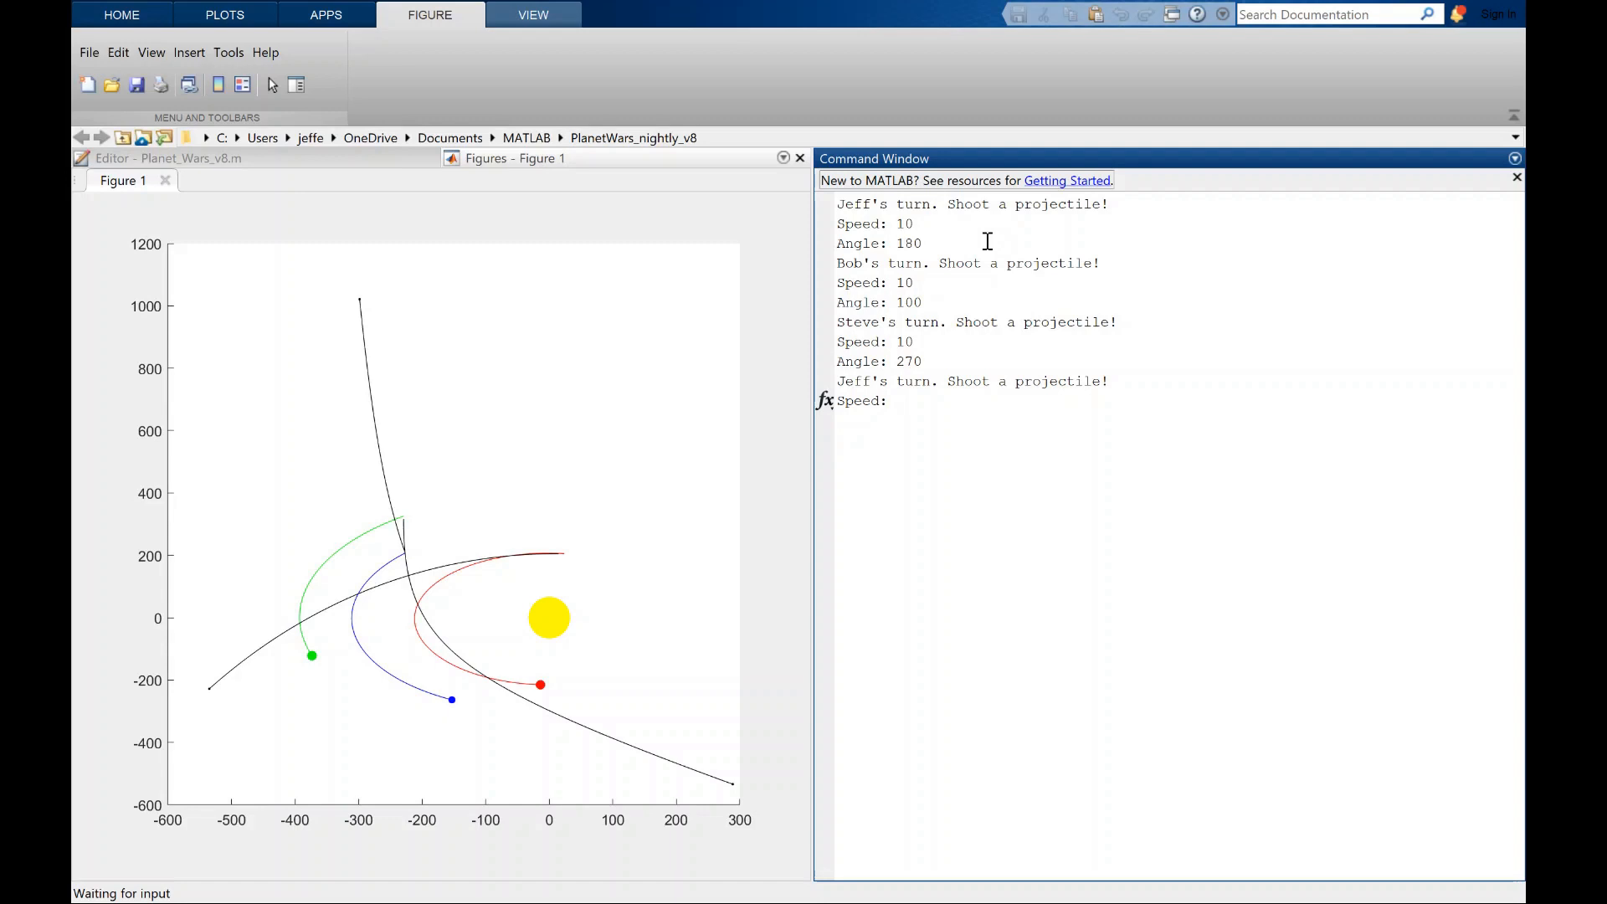
left_click(742, 832)
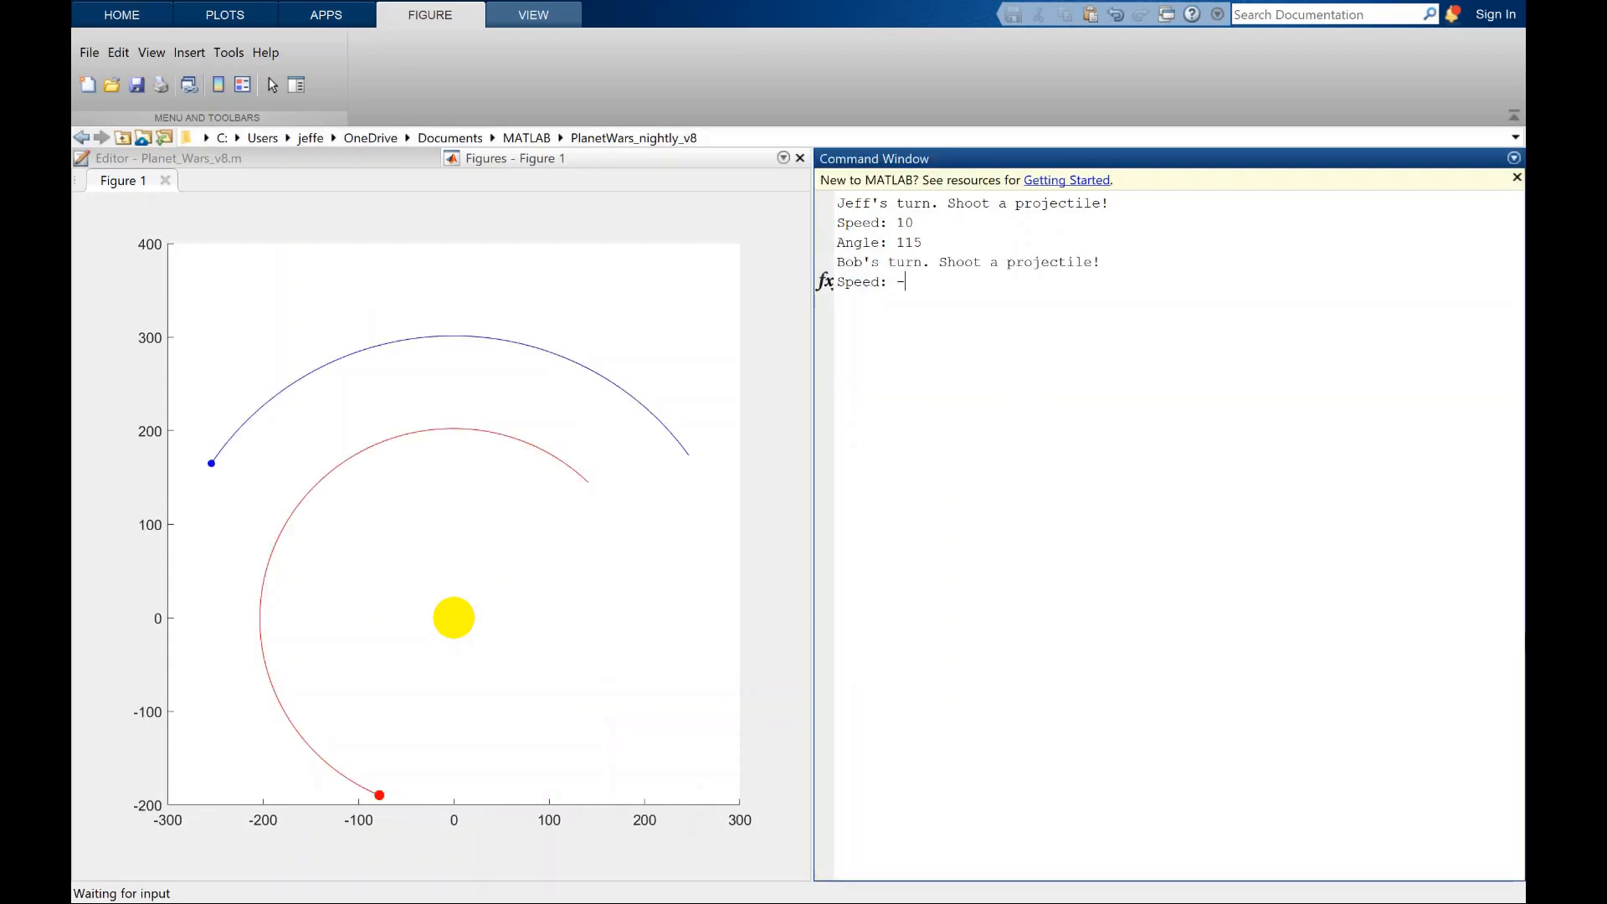
type("10")
Step: Fire Bob's shot at speed 10 and angle -50 to trigger the collision
key("Return")
type("-50")
key("Return")
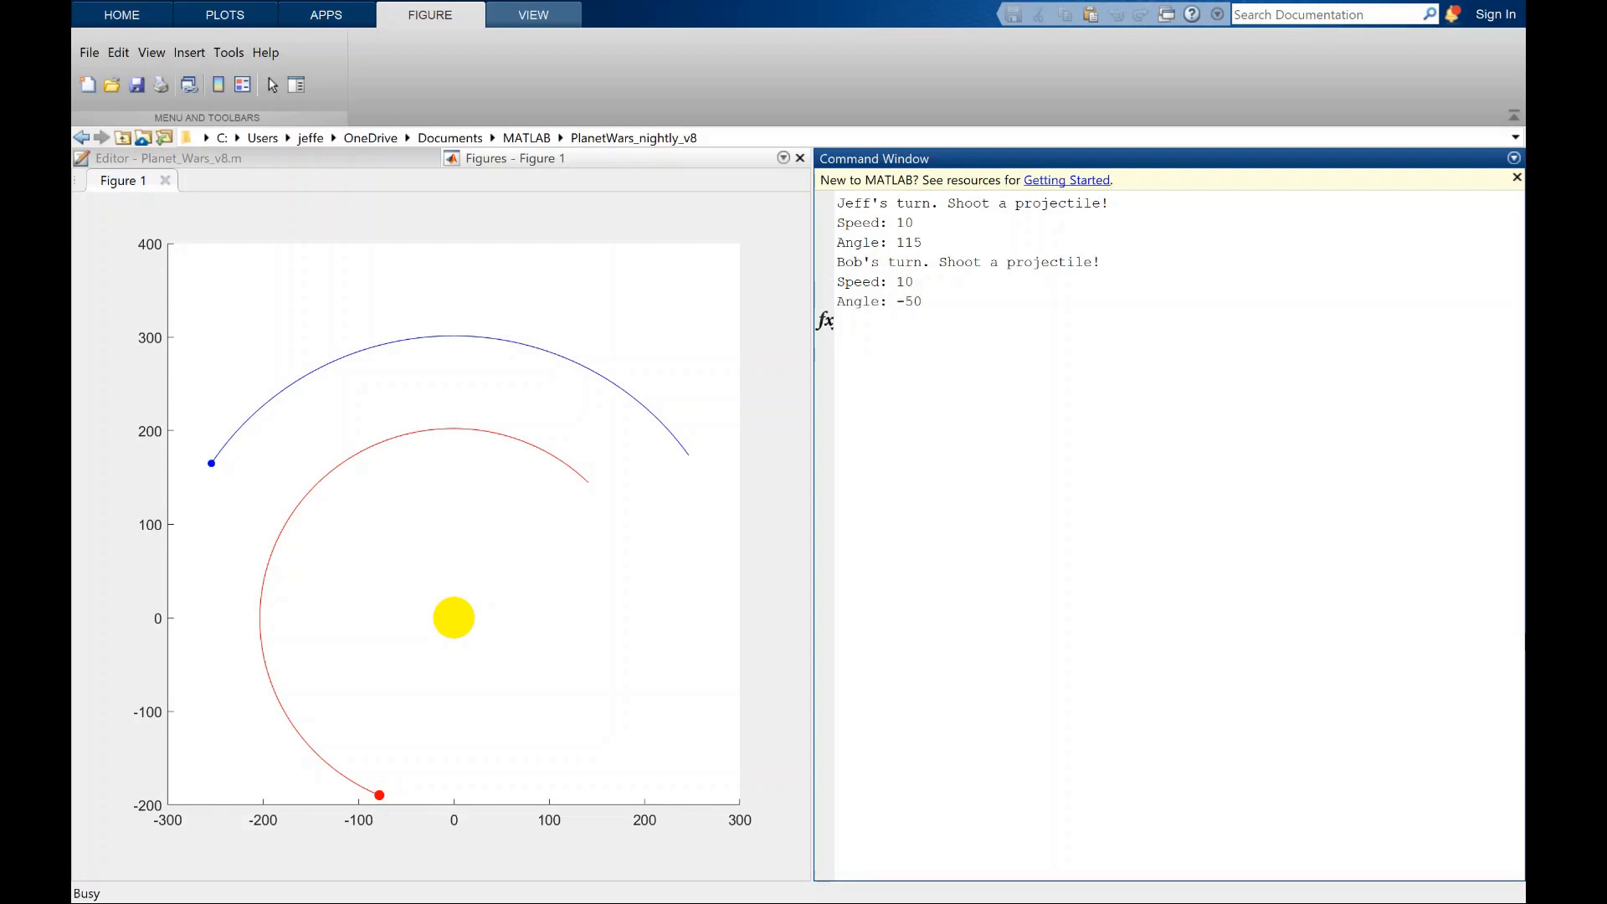